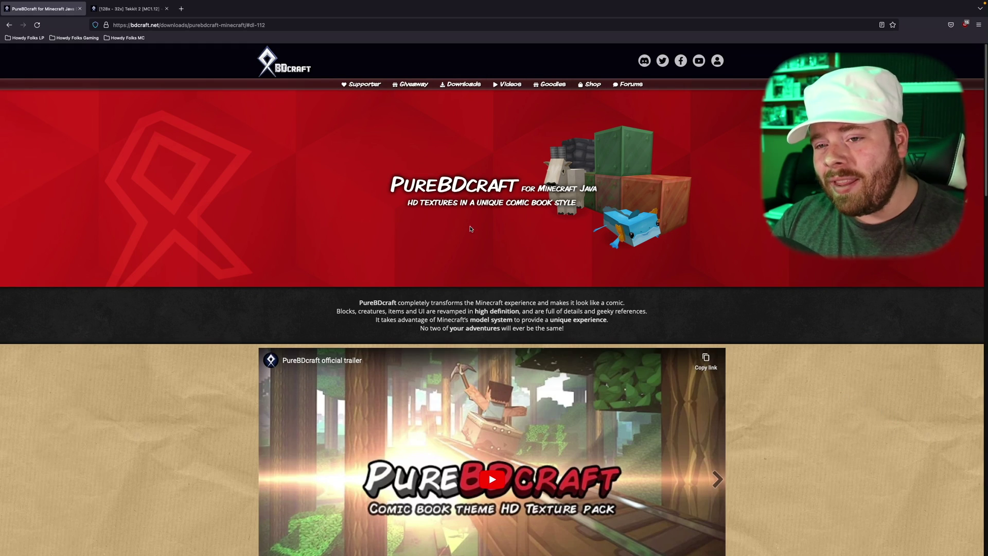
View the BDcraft forum thread for the Tekkit 2 patch for MC1.12
click(127, 9)
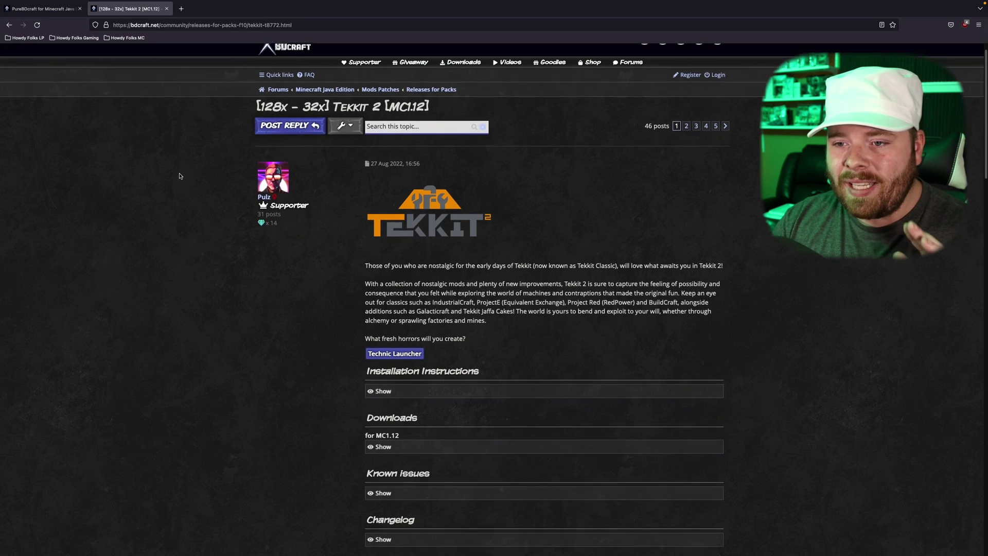
scroll(180, 176, down, 1)
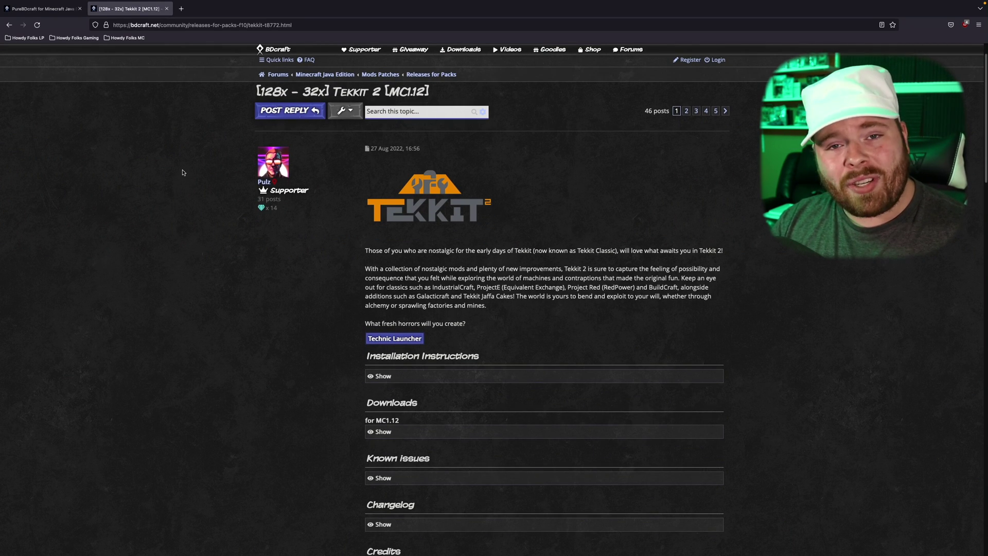
scroll(183, 174, up, 1)
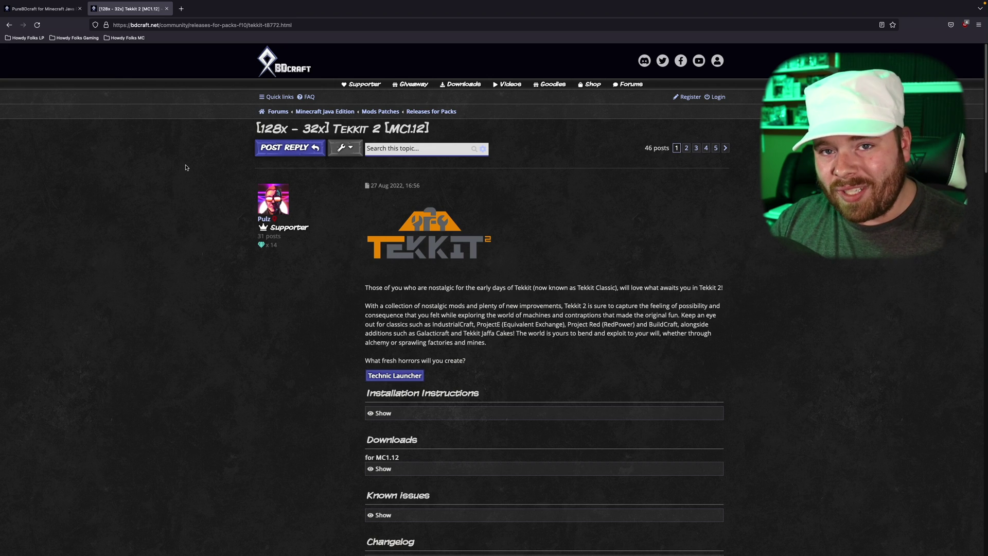
On the PureBDcraft page, compare the 32x, 64x, 128x and 512x previews for PureBDcraft 1.12, ending on 128x
key(ctrl+shift+Tab)
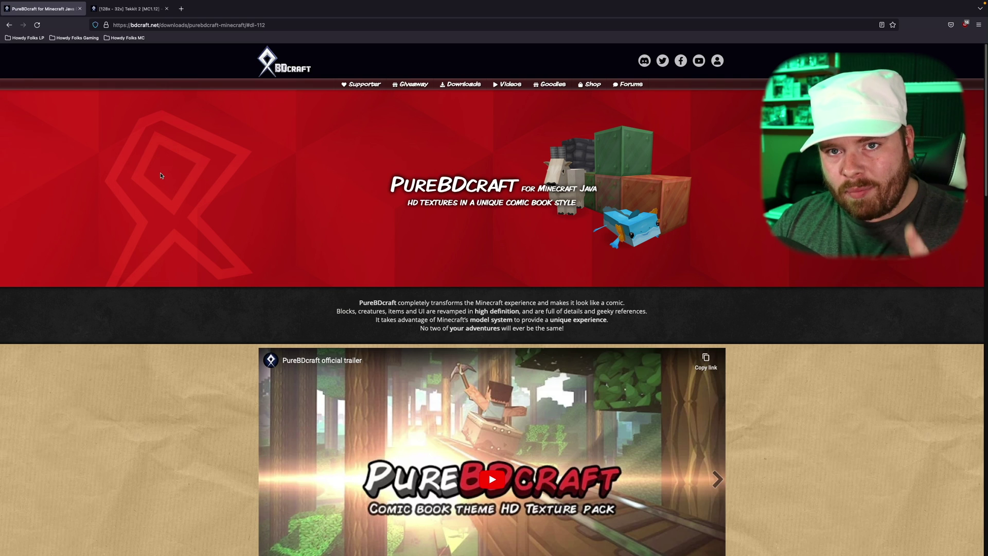
scroll(161, 175, down, 1)
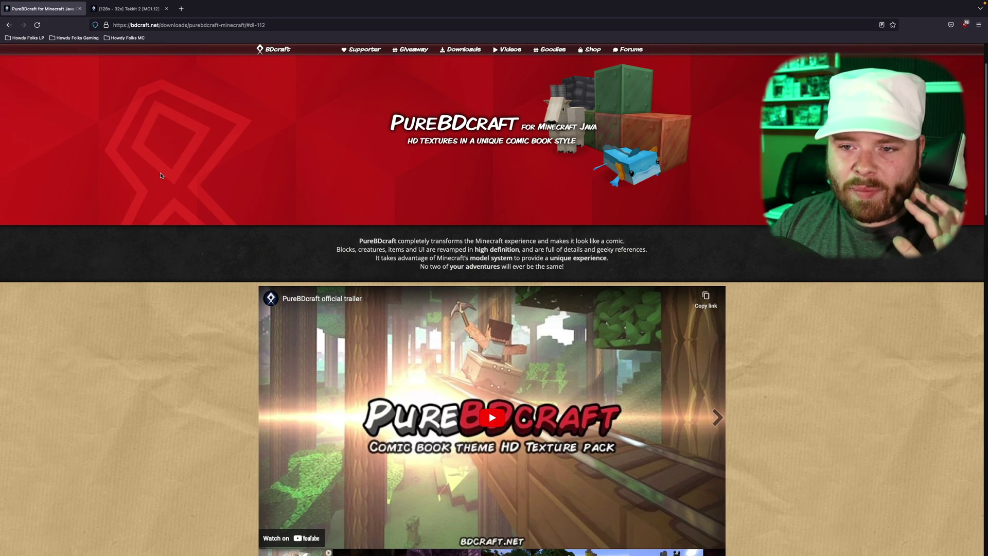
scroll(161, 176, down, 3)
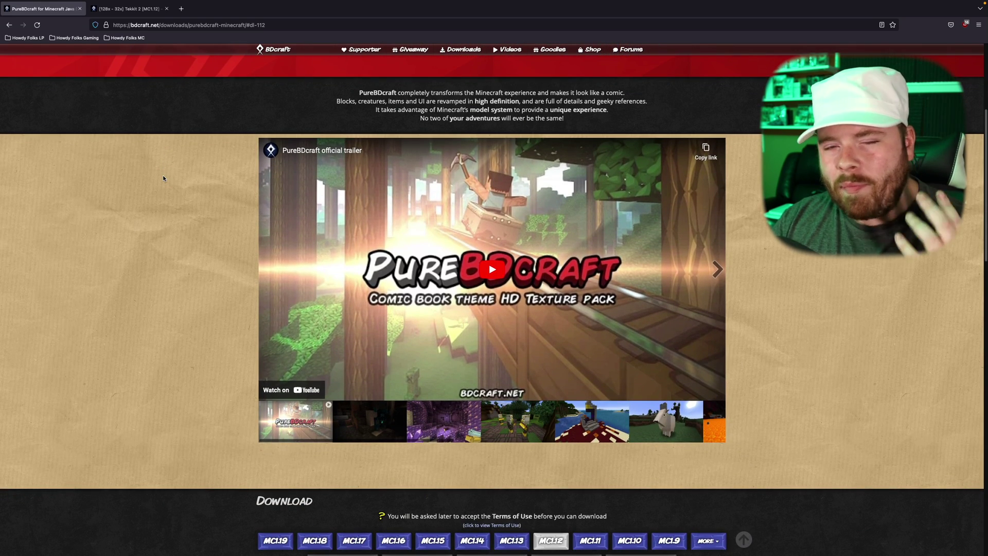
scroll(163, 178, down, 5)
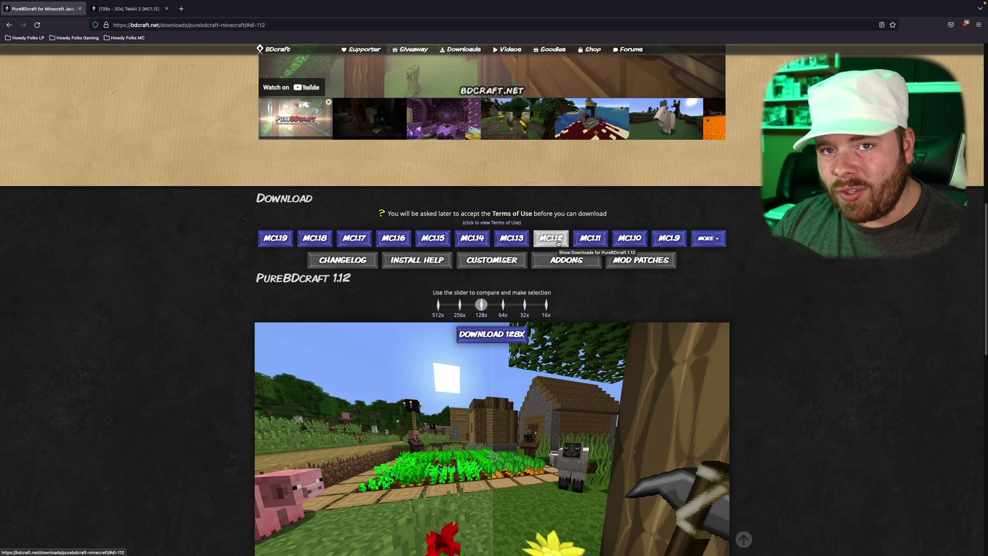
scroll(579, 298, down, 2)
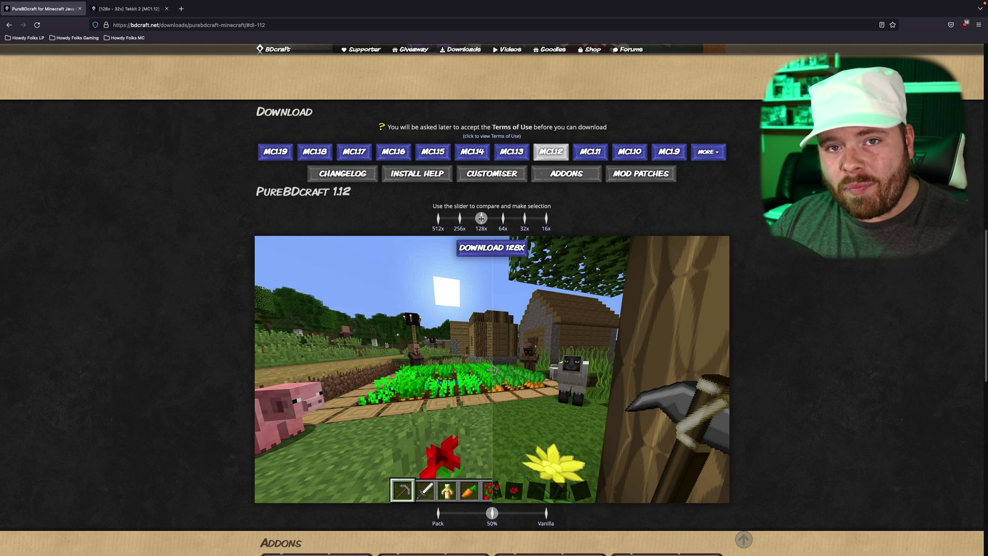
drag(482, 219, 521, 218)
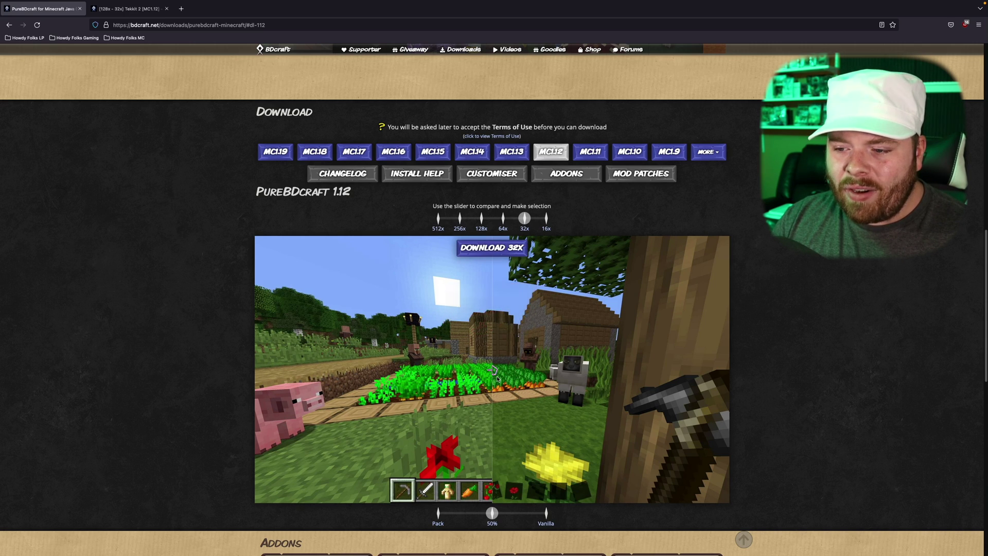
drag(492, 414, 363, 412)
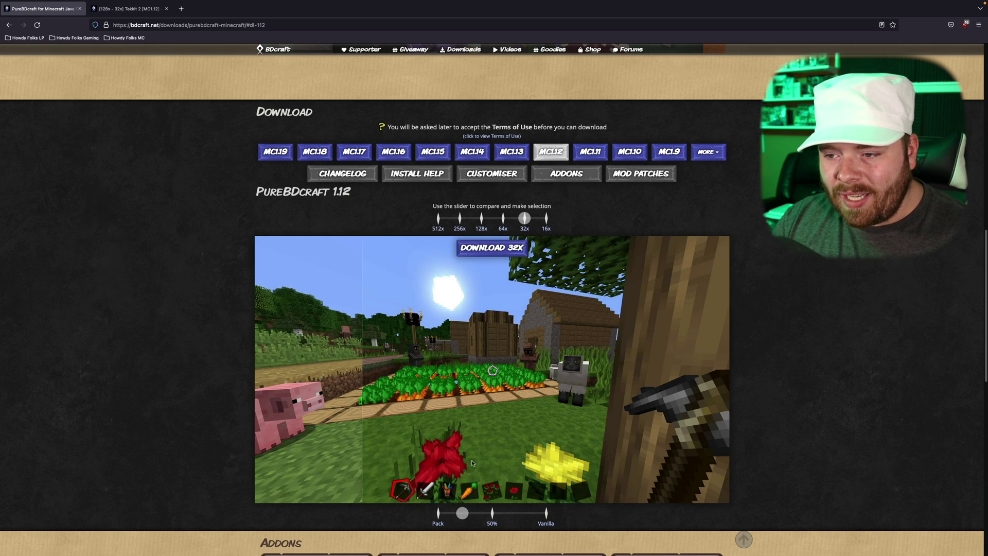
click(504, 218)
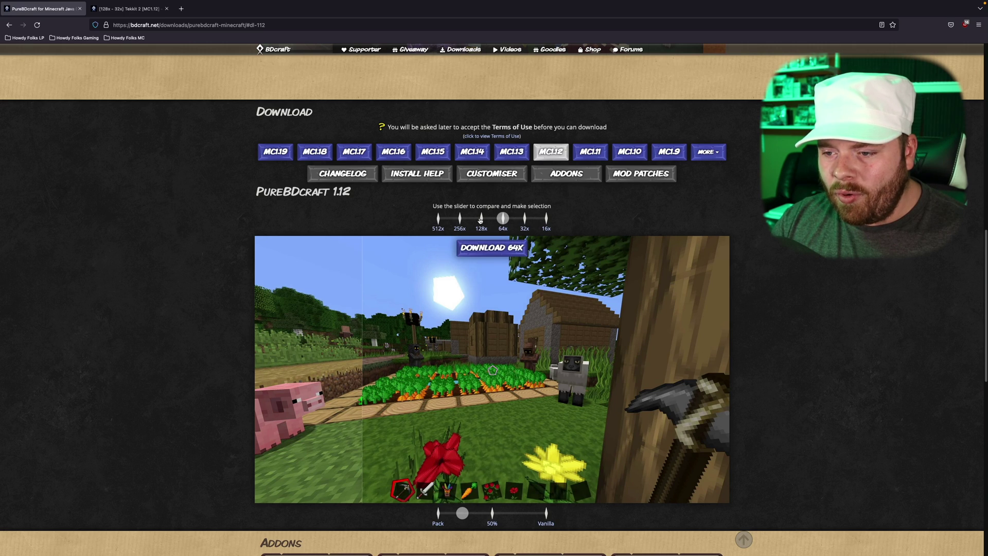
click(481, 219)
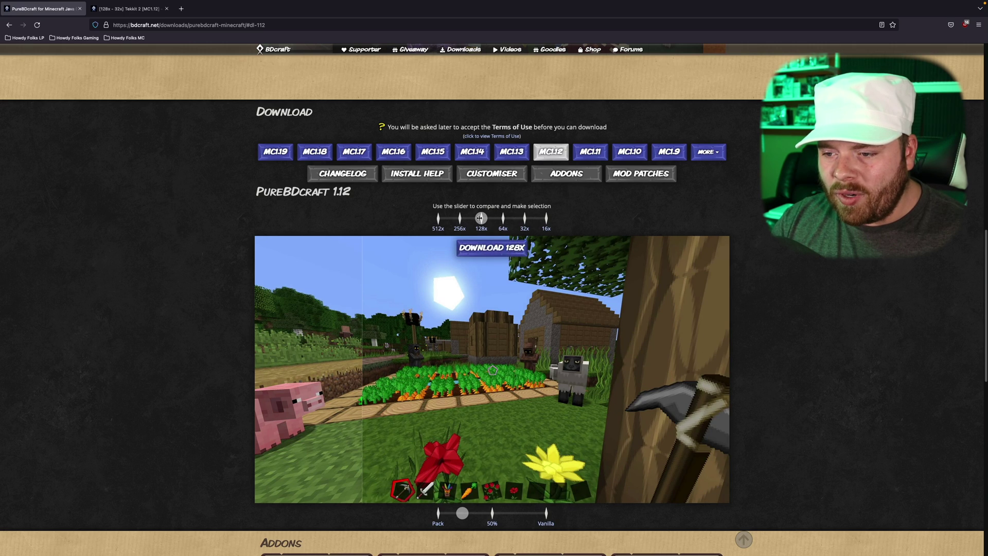
click(438, 219)
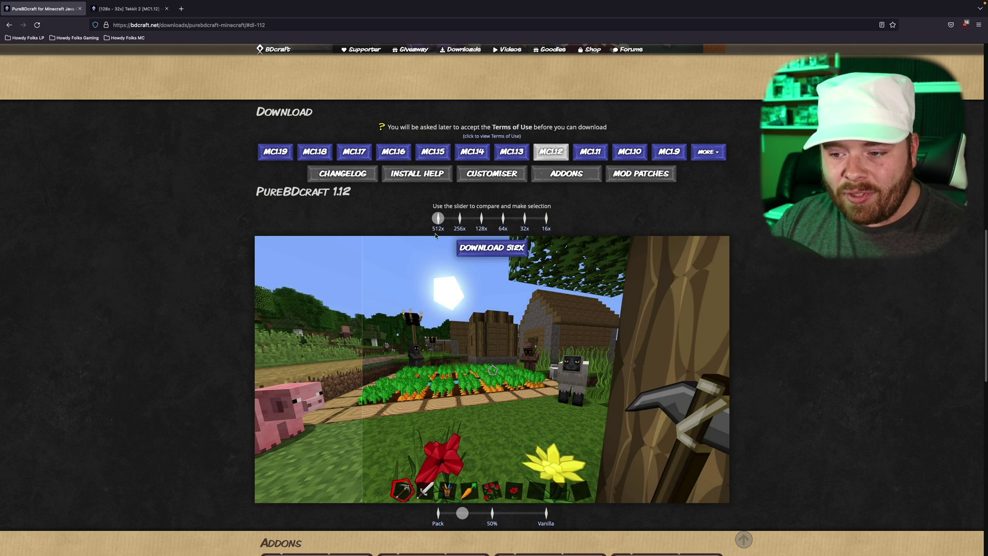
click(481, 219)
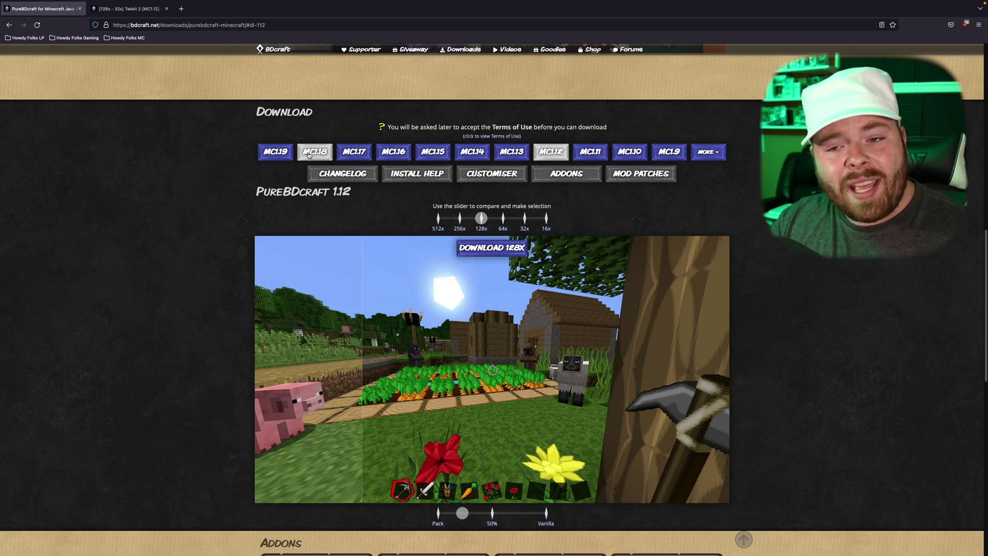
Expand the MC1.12 downloads list in the Tekkit 2 forum thread
click(135, 11)
scroll(212, 260, down, 2)
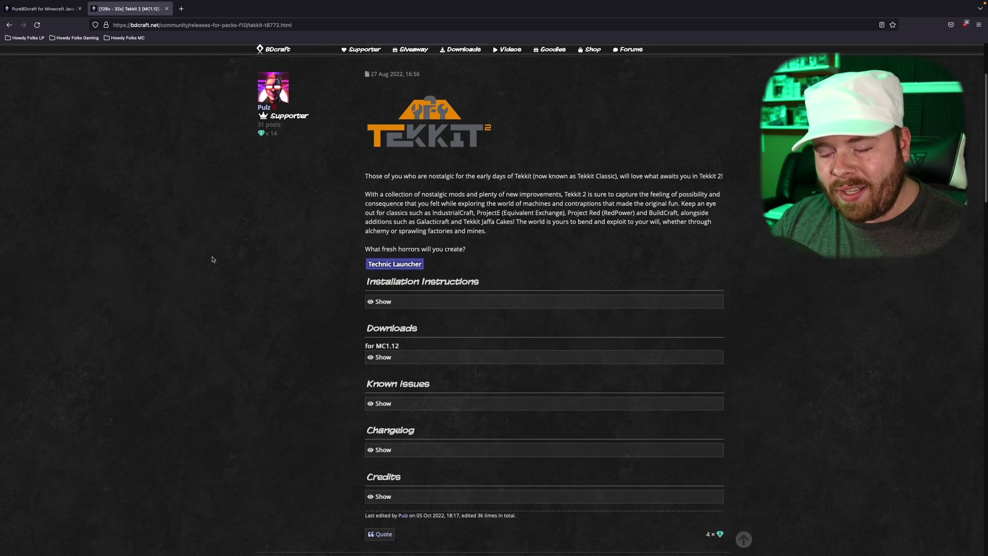
scroll(212, 260, down, 1)
click(383, 327)
scroll(329, 343, down, 1)
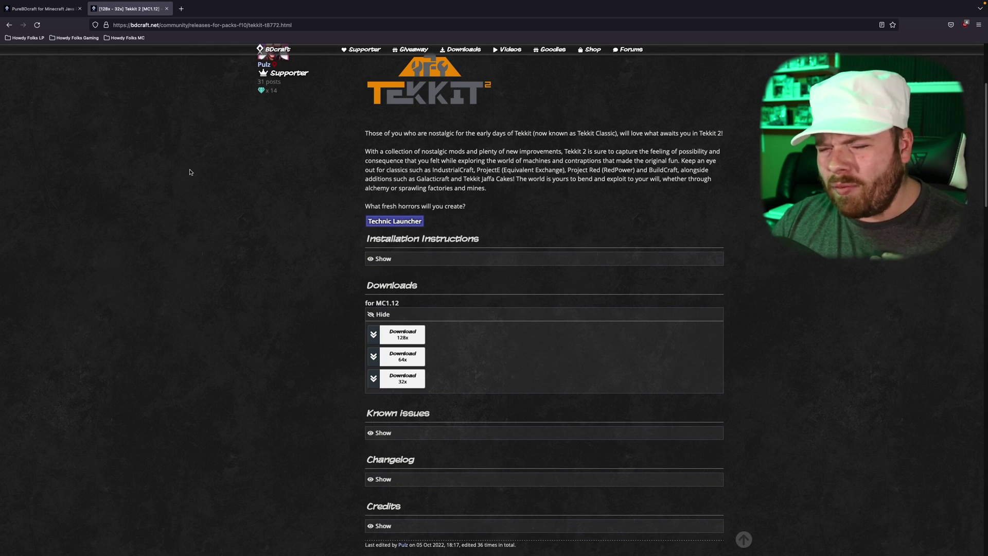
Download the 128x PureBDcraft 1.12 pack from the PureBDcraft page using the ad-supported option and accept the terms of use
click(41, 9)
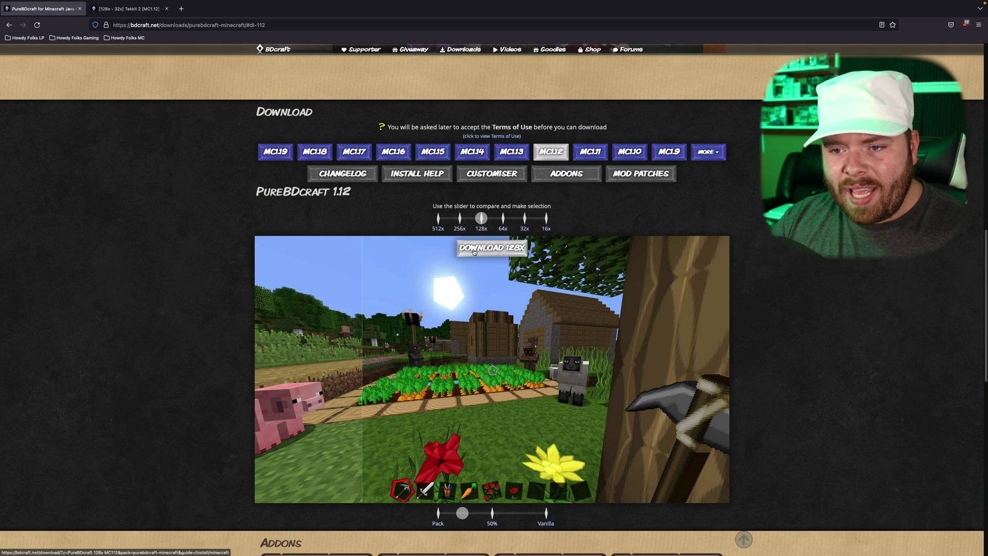
scroll(487, 119, down, 3)
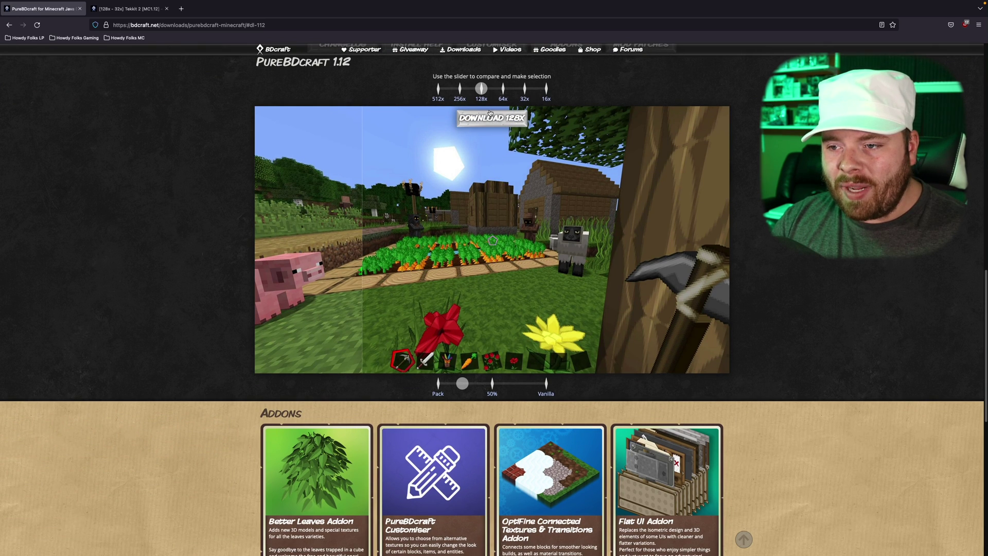
click(488, 119)
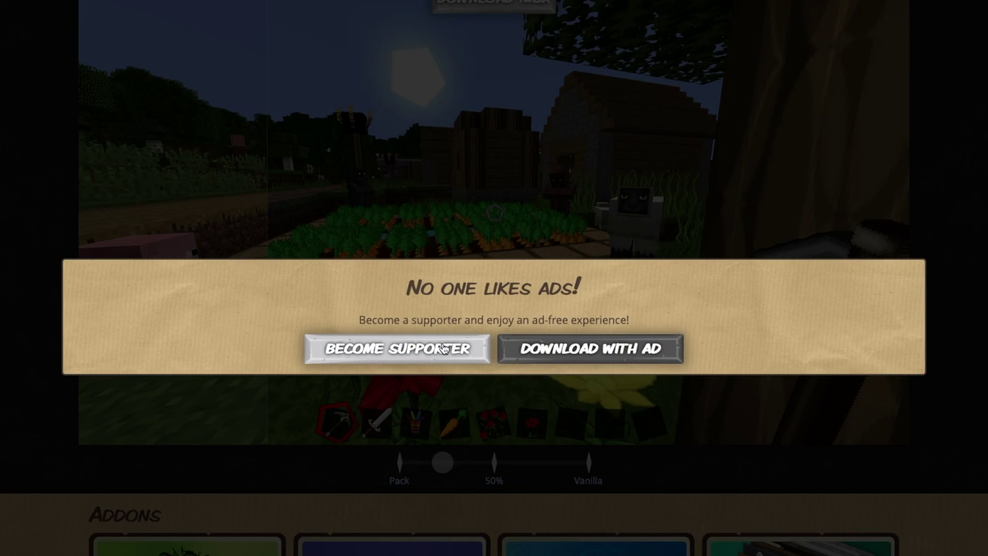
click(558, 350)
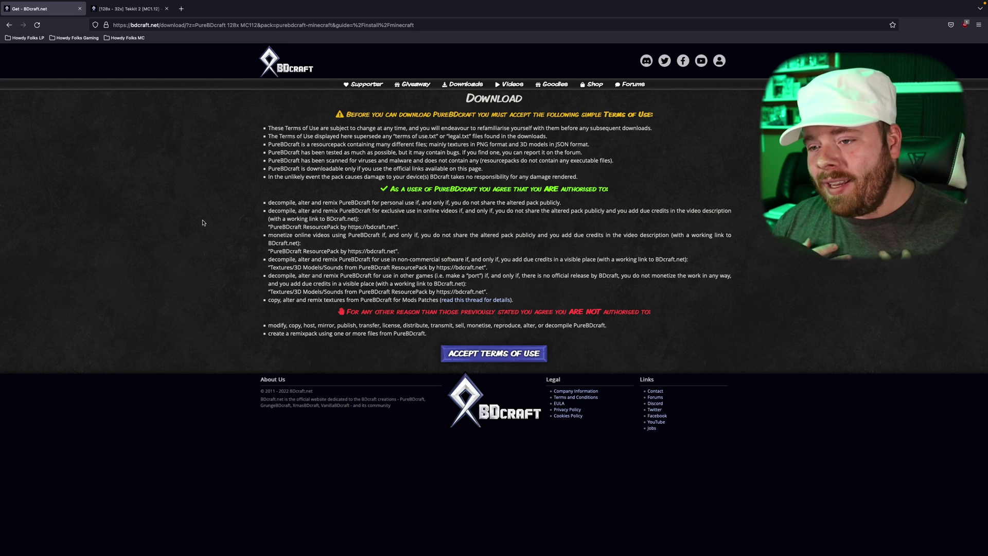
click(472, 353)
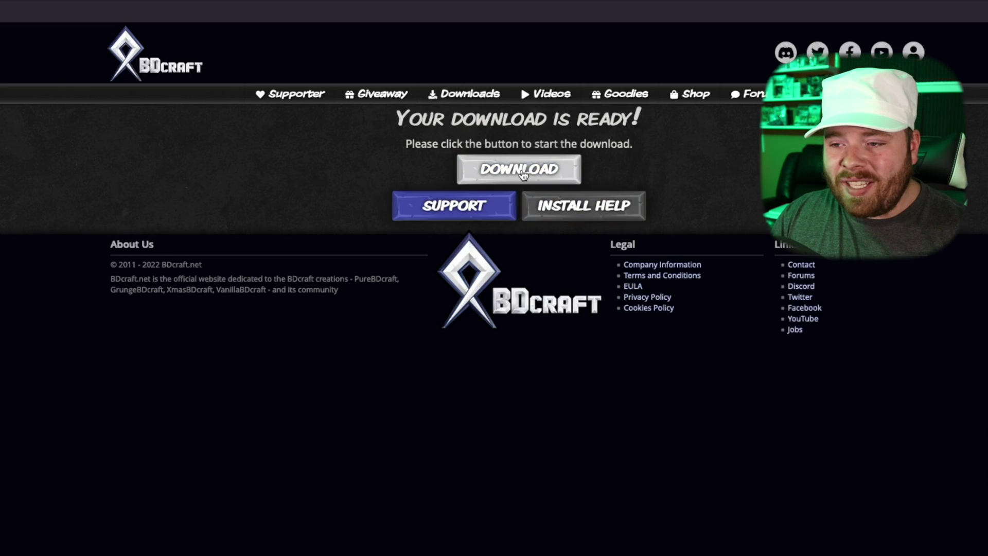
click(522, 172)
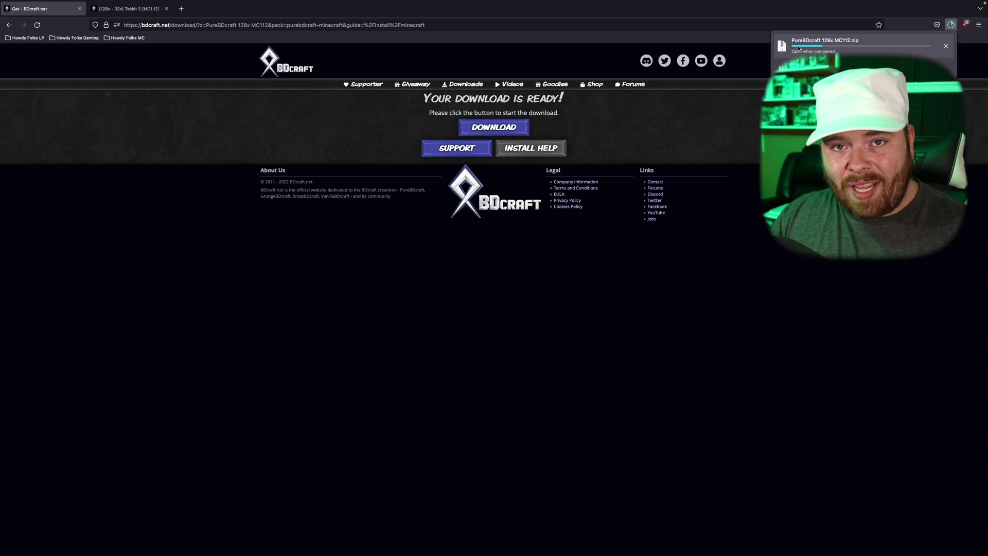
Download the 128x Tekkit 2 patch for MC1.12 from the forum thread
click(110, 10)
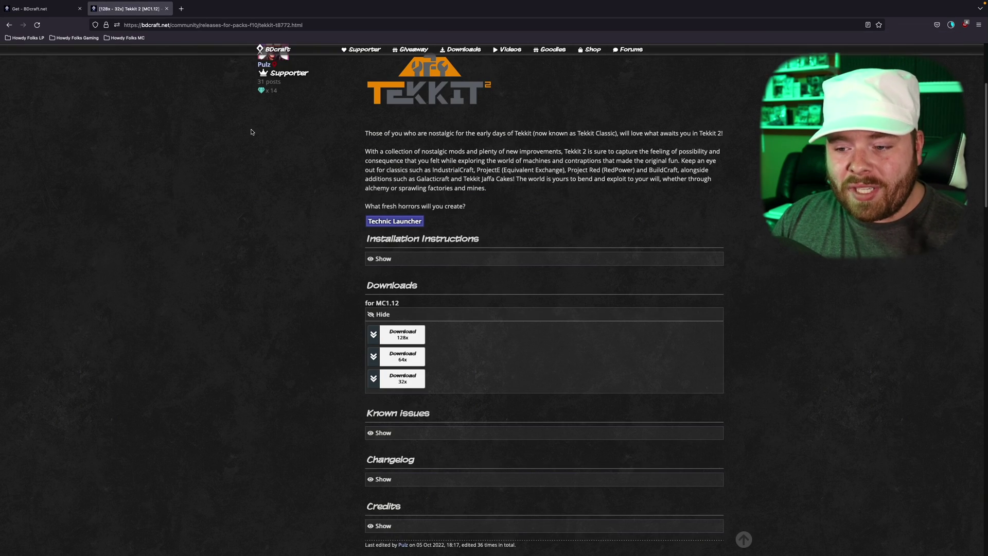
scroll(254, 185, down, 2)
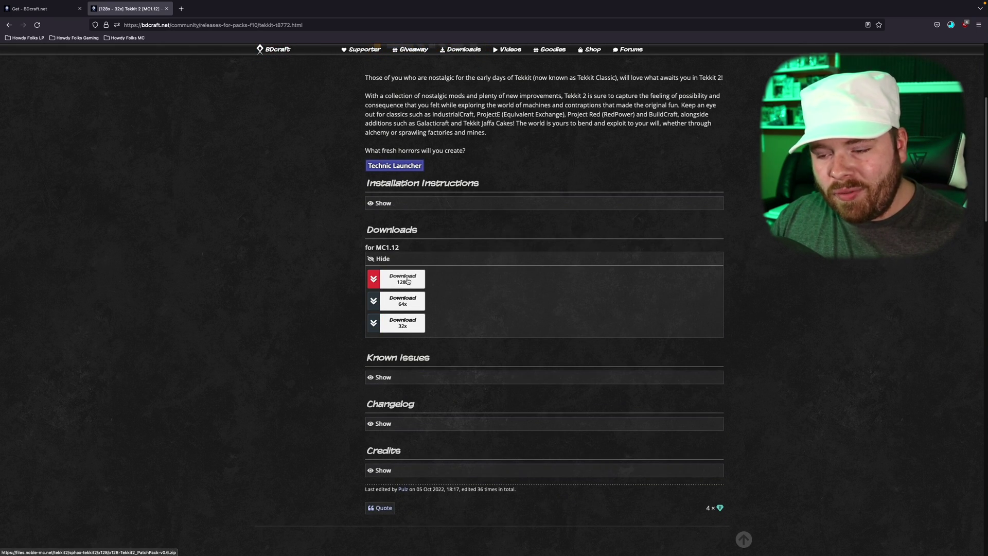
click(408, 281)
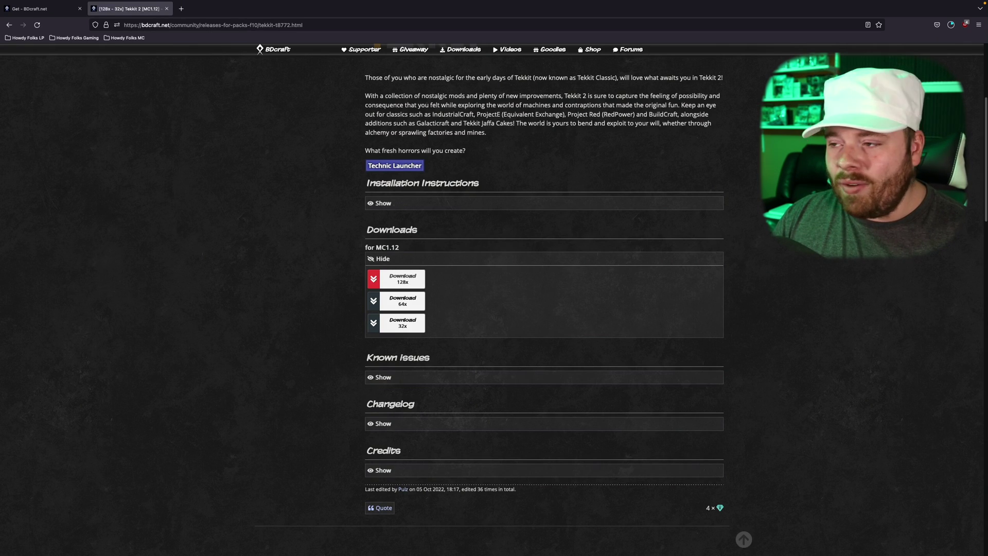
Check the progress of the downloads and show x128-Tekkit2_PatchPack-v0.6.zip in Finder
click(951, 24)
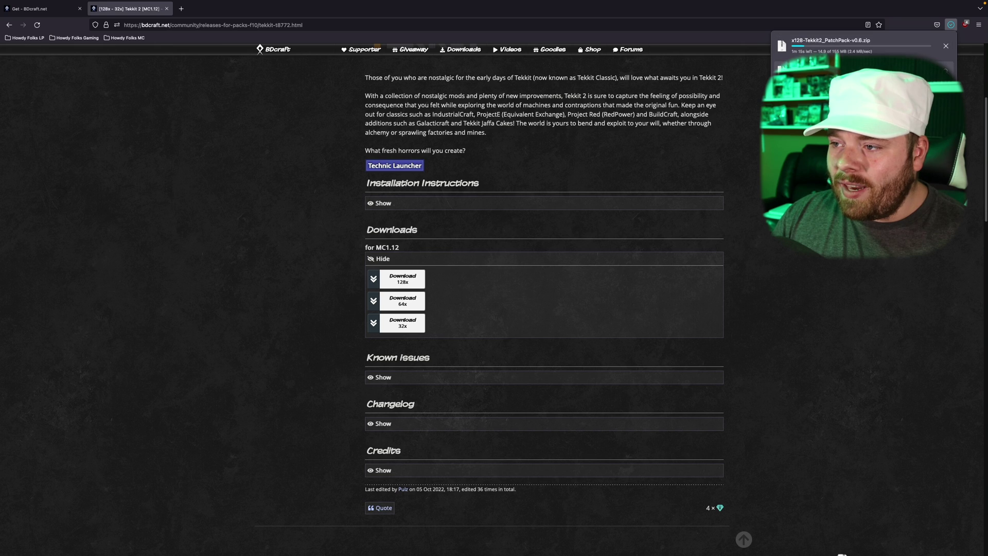
click(950, 24)
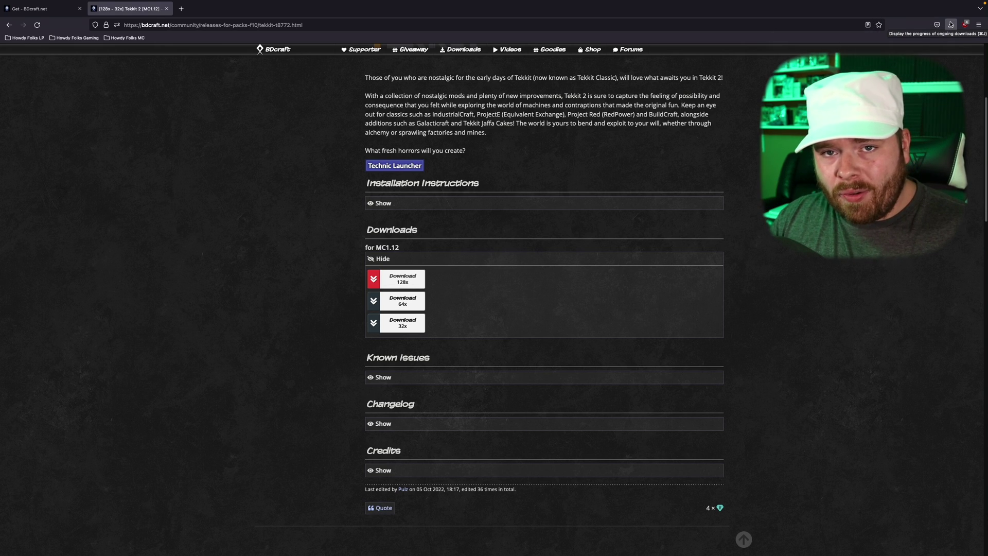
click(951, 24)
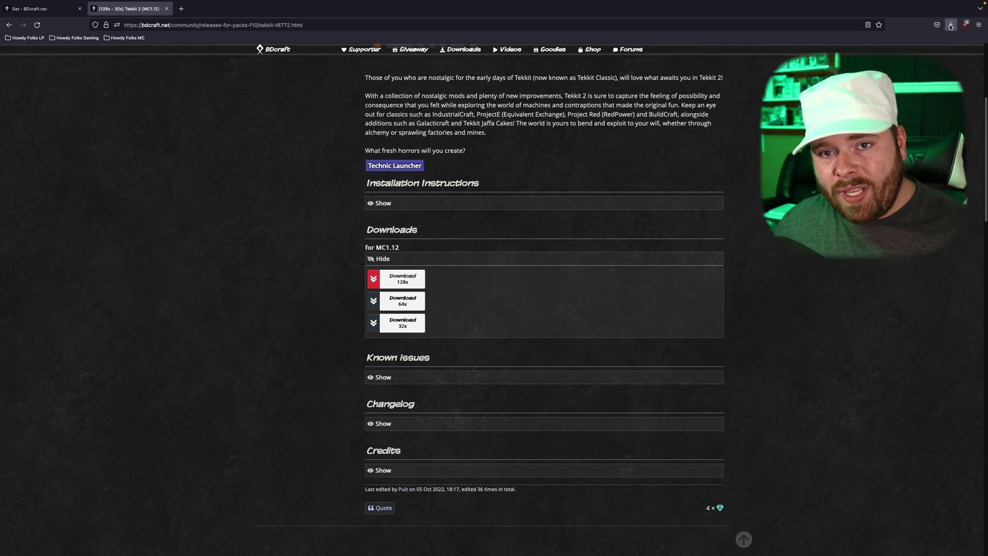
click(950, 26)
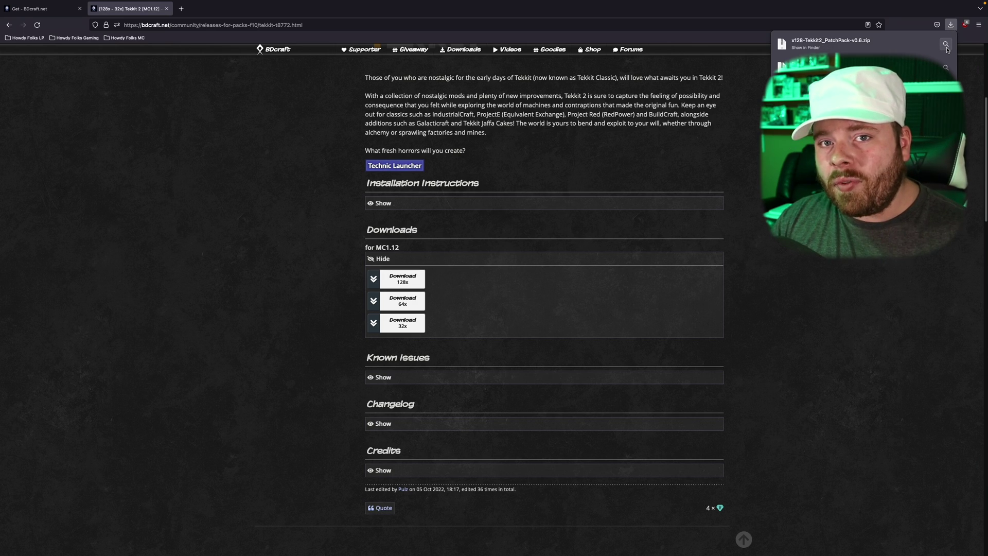
click(947, 48)
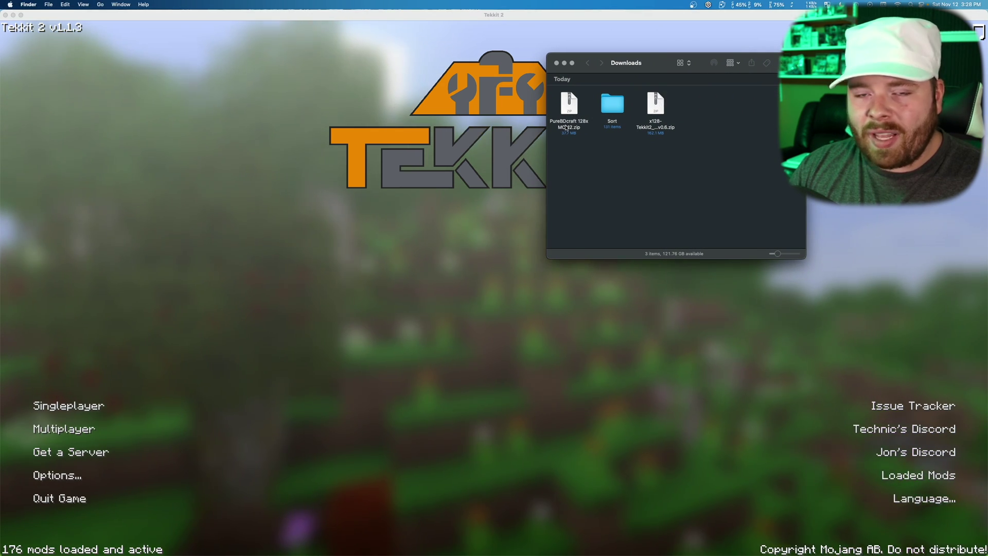
Identify the two downloaded zip files, move the Downloads window out of the way and switch to the Tekkit 2 game
drag(569, 116, 571, 124)
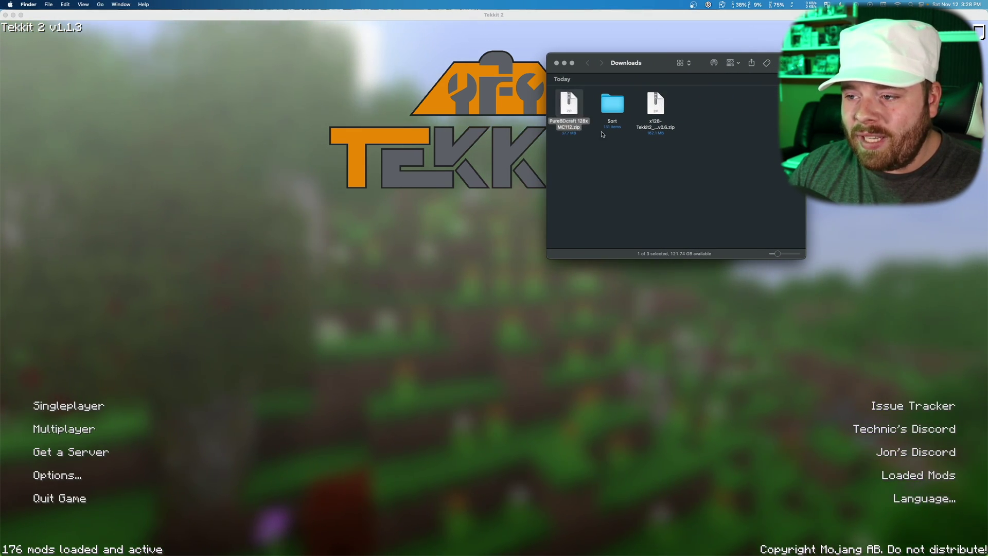
click(656, 104)
drag(665, 63, 854, 73)
click(720, 67)
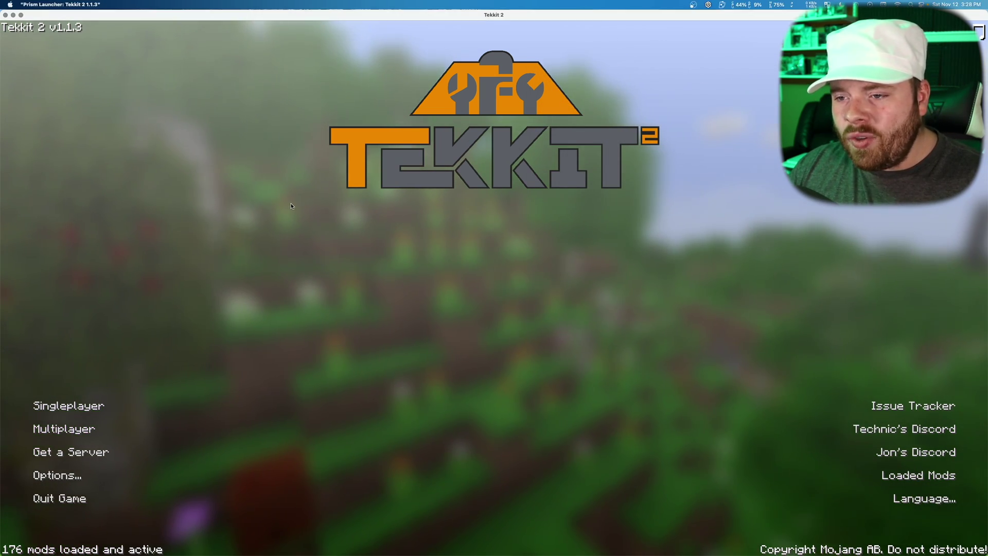
Open the resource pack folder from the game's resource pack options and move its window toward the middle of the screen
click(93, 474)
click(405, 258)
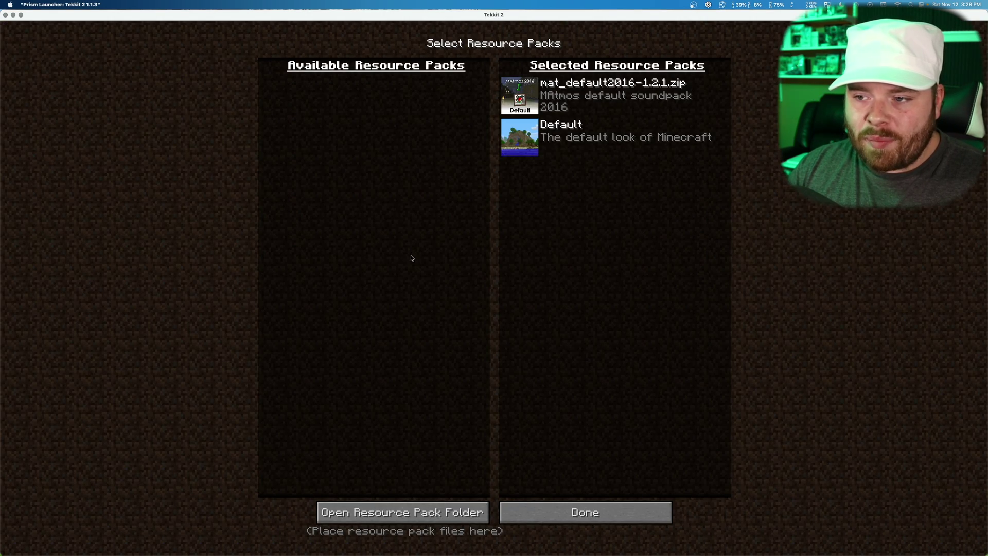
click(383, 513)
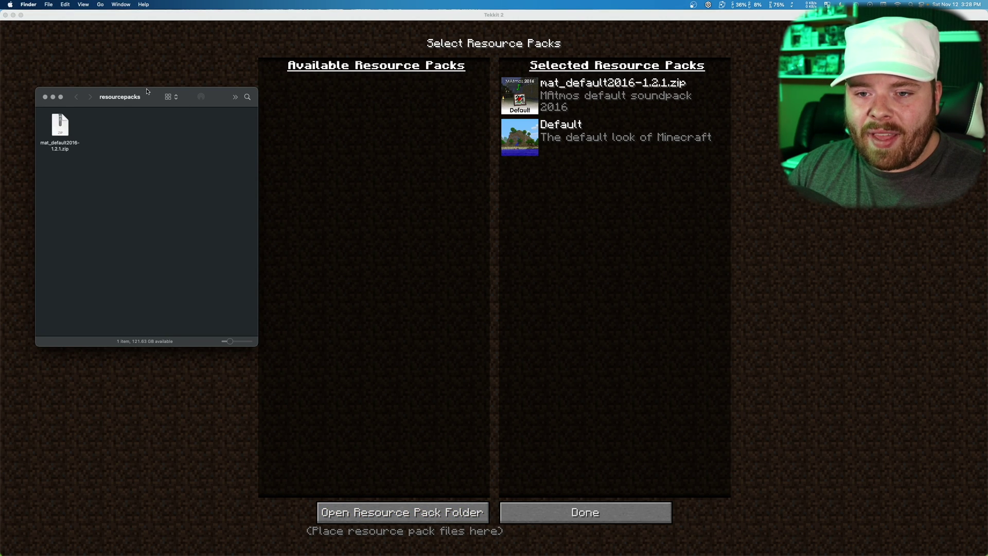
drag(159, 97, 533, 101)
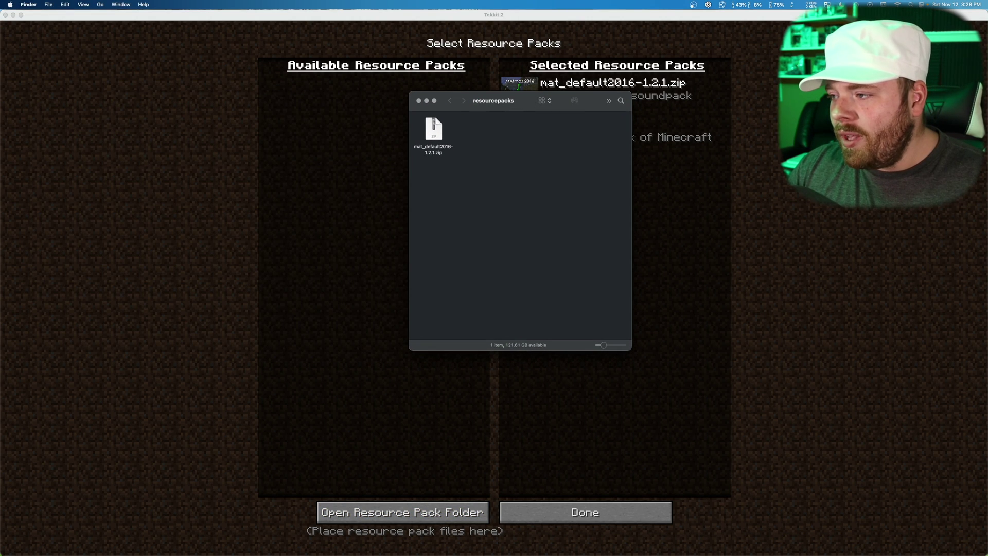
Move the PureBDcraft 128x MC112 and x128 Tekkit 2 patch zips from Downloads into the resourcepacks folder, and close both Finder windows
key(super+n)
drag(669, 138, 547, 158)
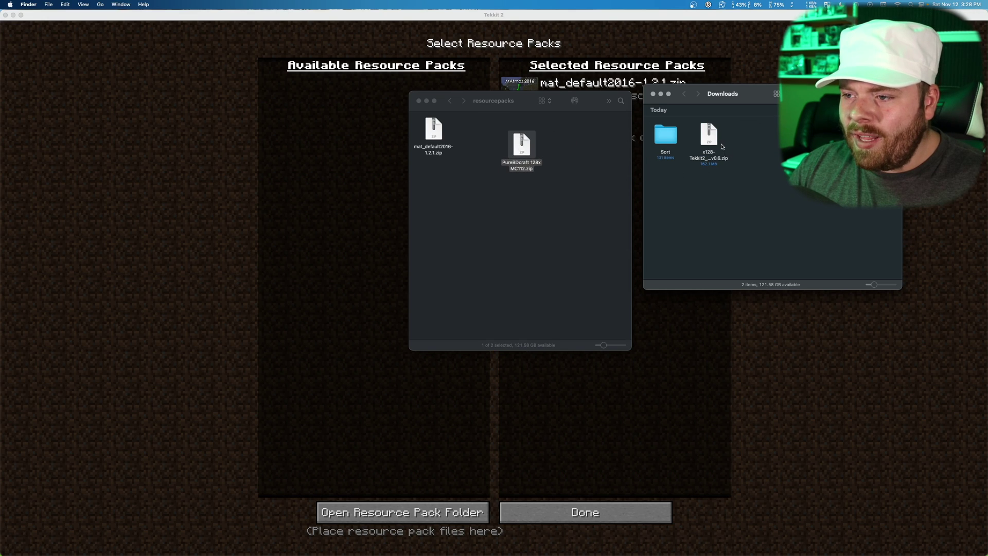
drag(712, 136, 555, 193)
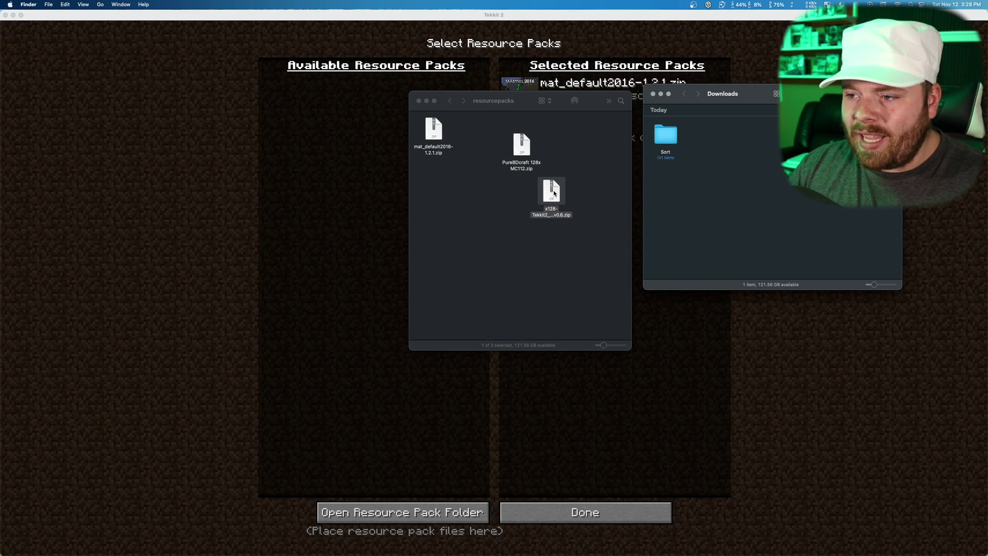
click(653, 93)
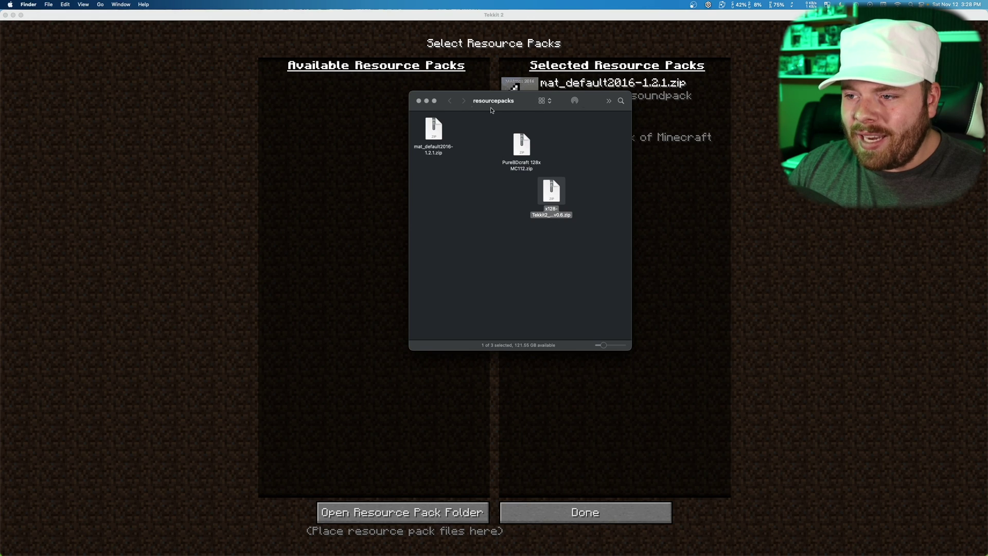
click(419, 101)
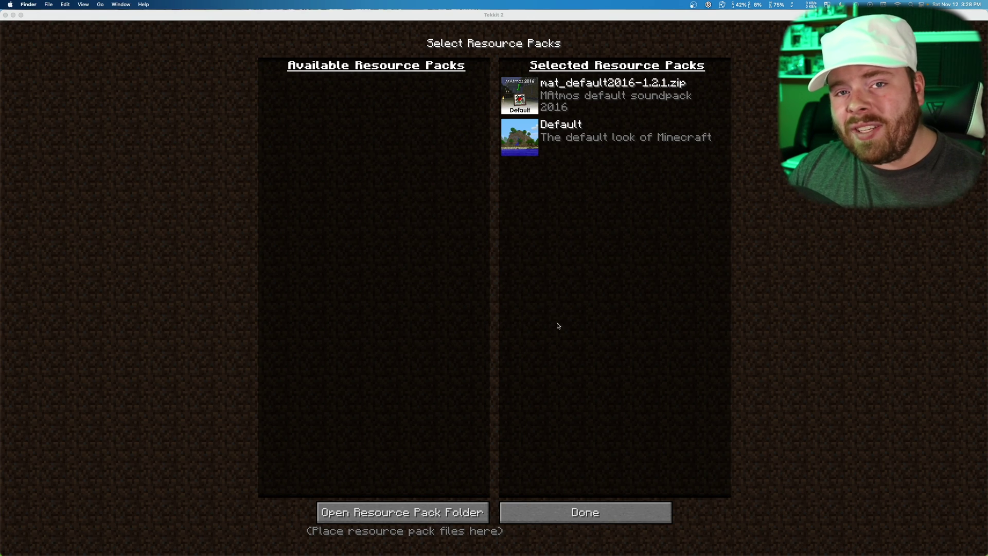
Reload the resource pack list, activate PureBDcraft 128x MC112.zip with the x128 Tekkit 2 patch pack above it, and return to the title screen
click(545, 508)
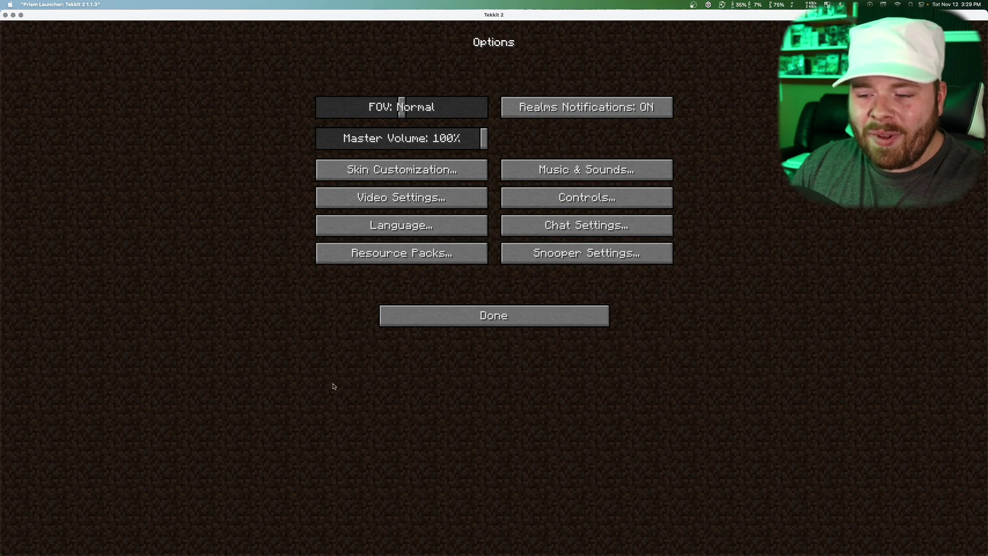
click(373, 260)
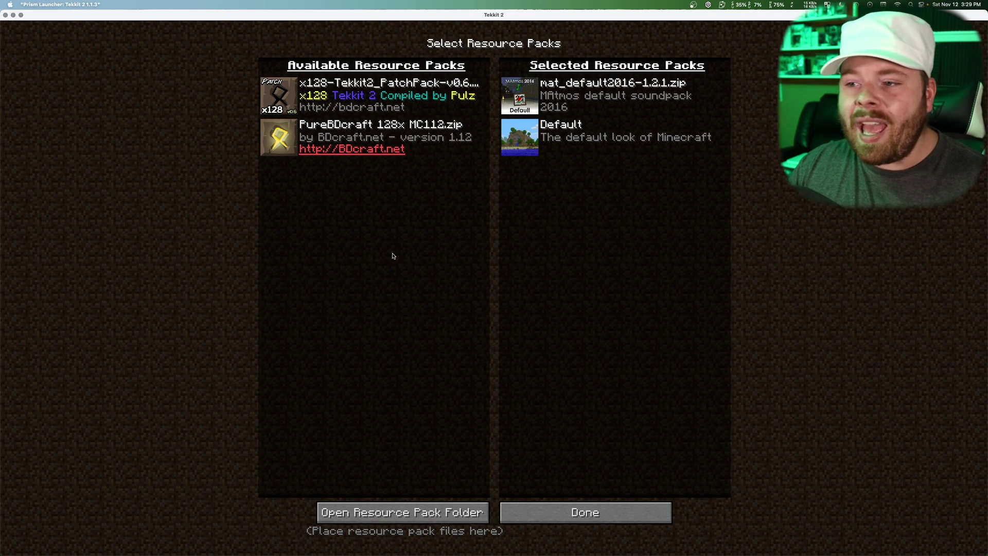
mouse_move(594, 111)
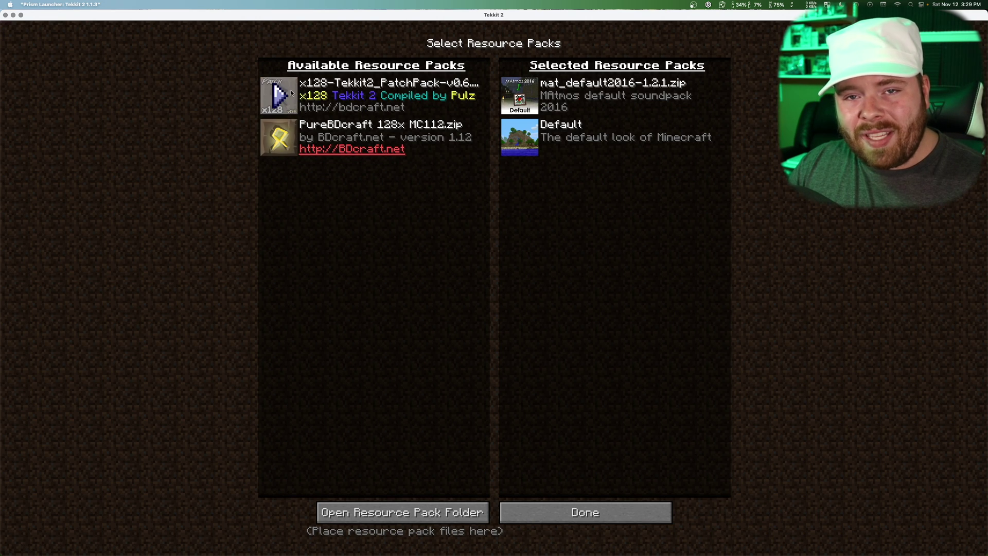
mouse_move(284, 138)
click(282, 138)
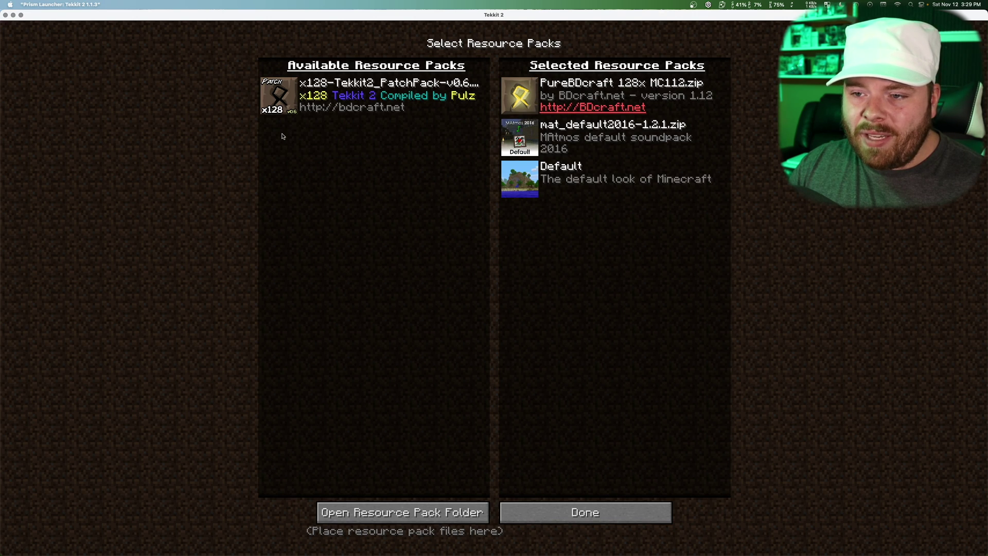
click(282, 97)
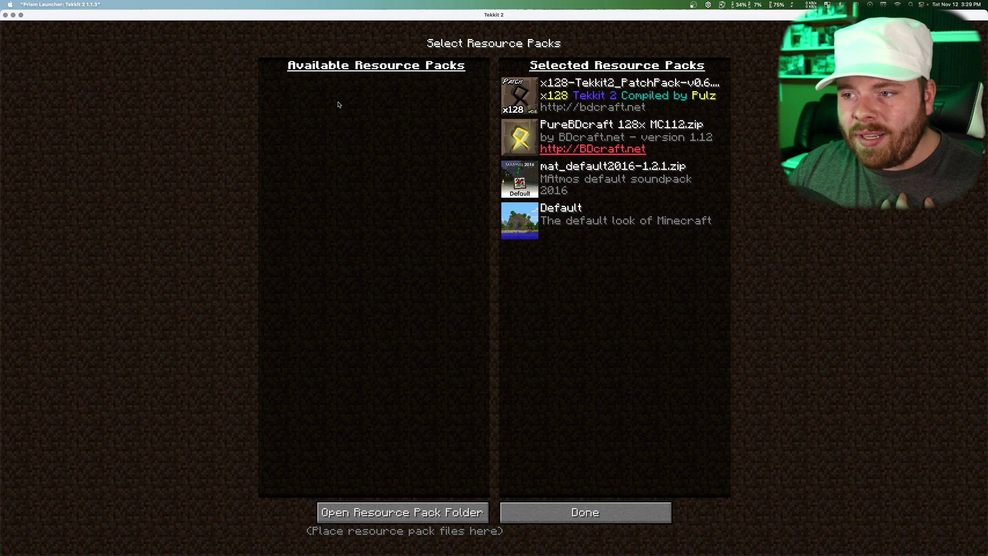
mouse_move(556, 79)
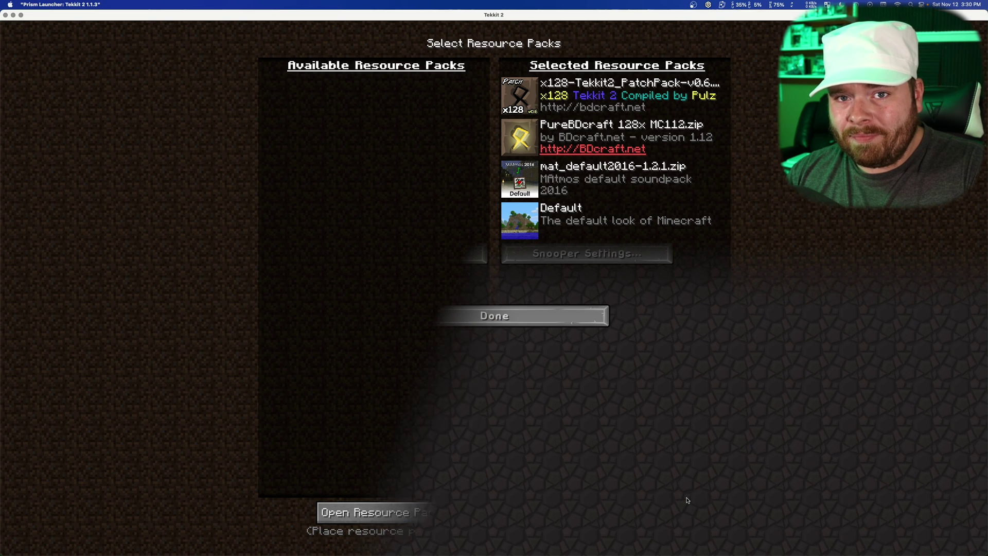
click(517, 319)
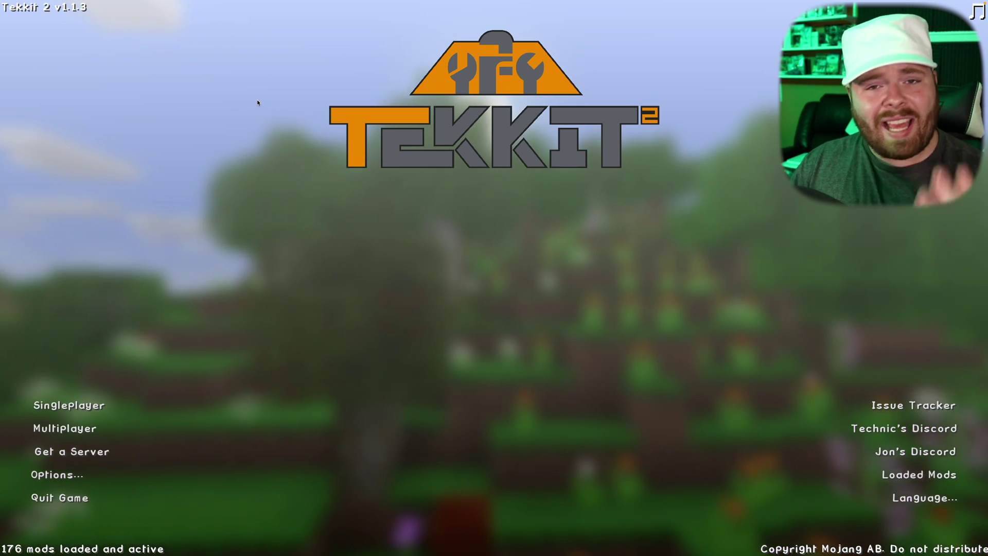
Create a new single-player world named New World in Creative mode
click(69, 405)
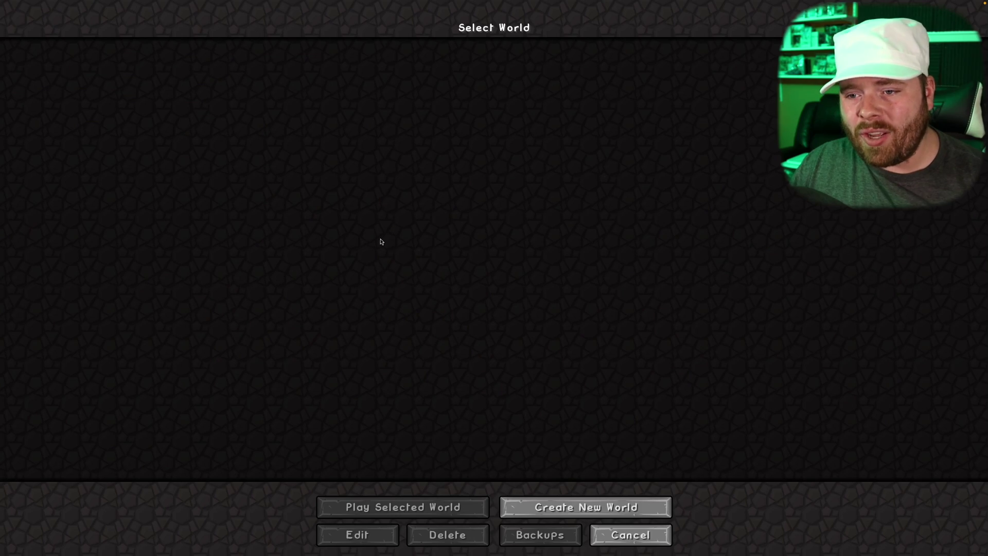
click(570, 505)
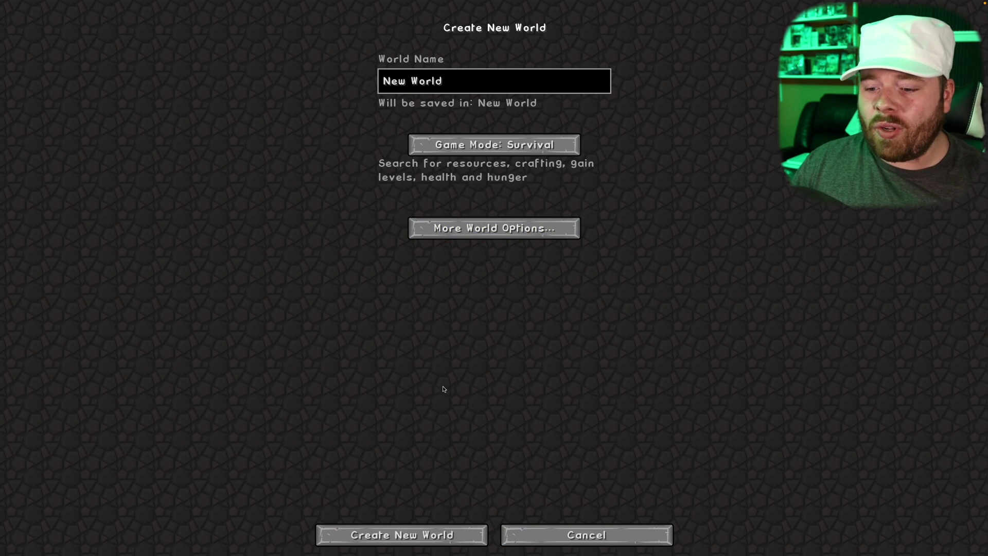
click(478, 145)
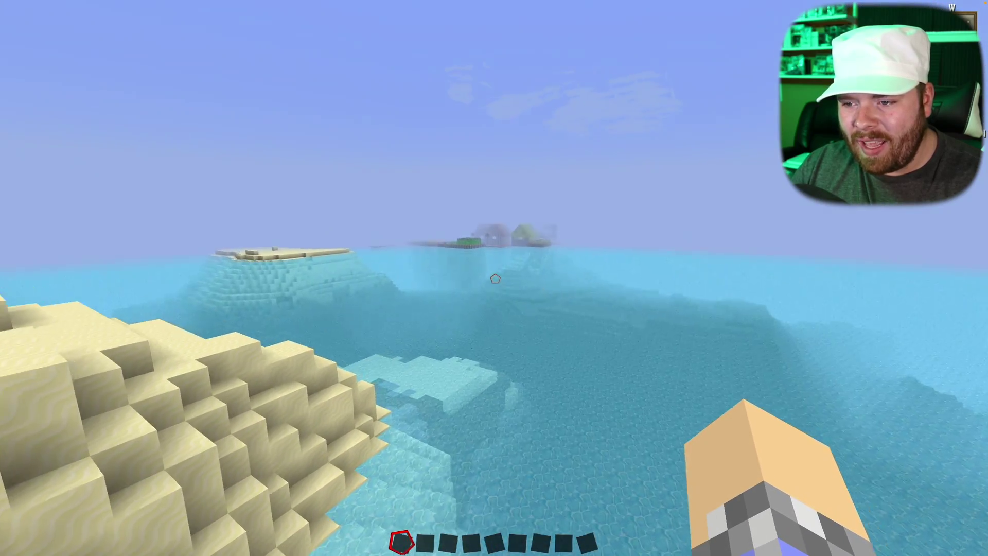
Fly across the water to the island village and inspect its block textures up close
key(w)
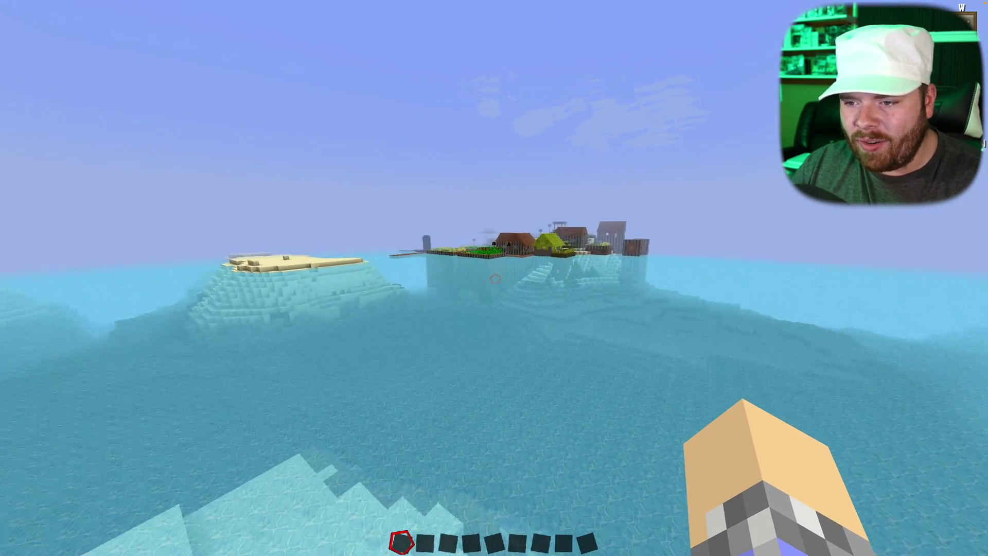
key(w)
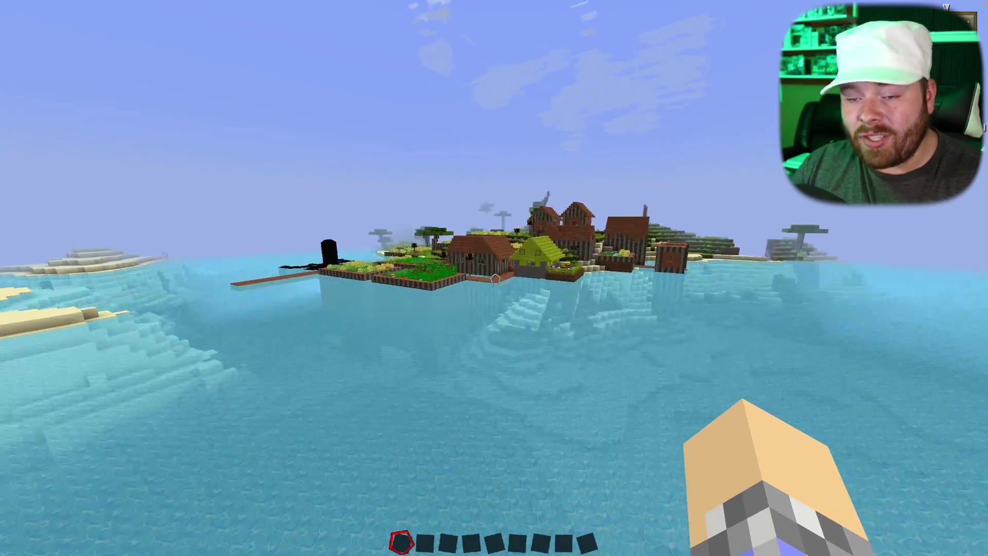
key(w)
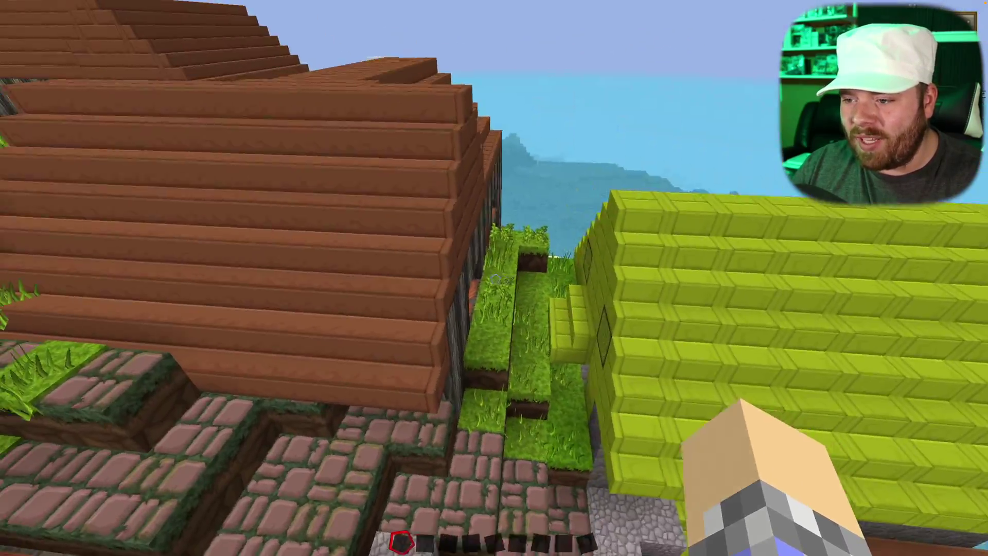
Search the creative inventory for "quarr" and put the fourth and first results into the first and second hotbar slots
key(e)
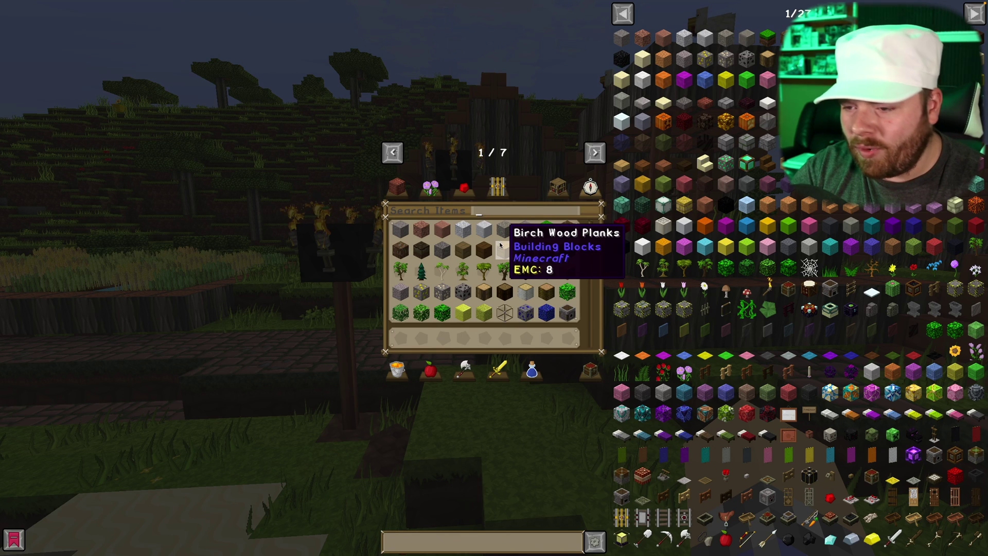
text(quarr)
click(463, 230)
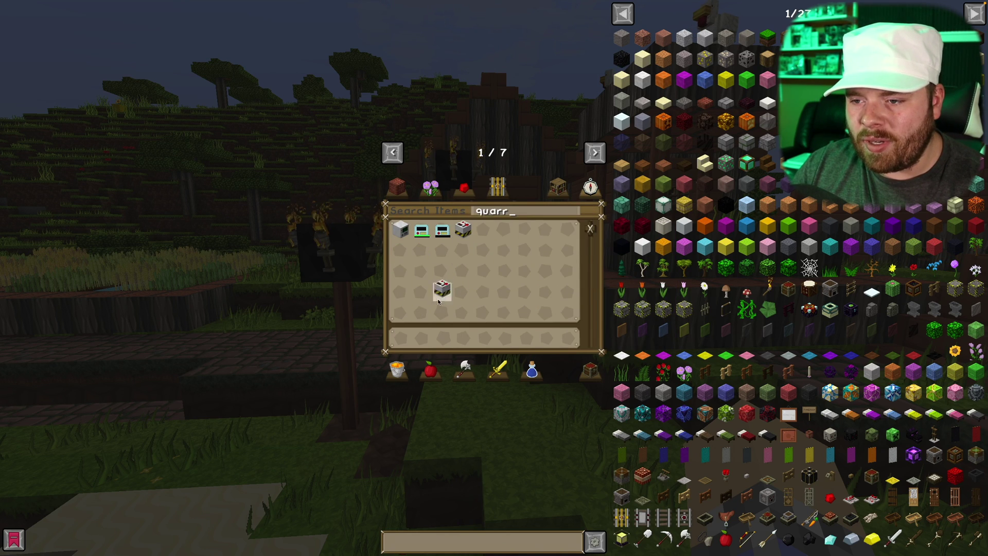
click(401, 337)
click(401, 230)
click(421, 337)
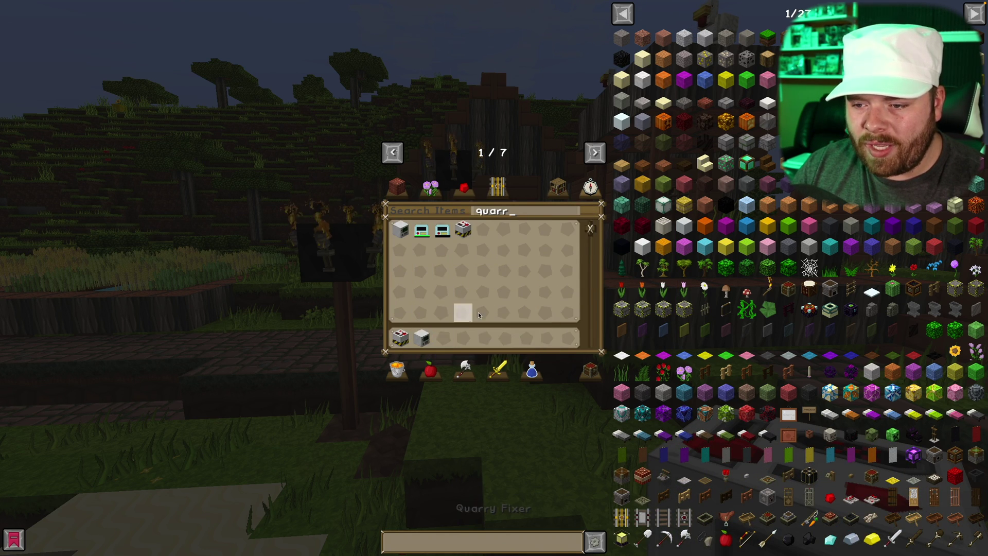
Search the creative inventory for "nano" to examine the textures of those items, and clear the search
right_click(509, 211)
text(nano)
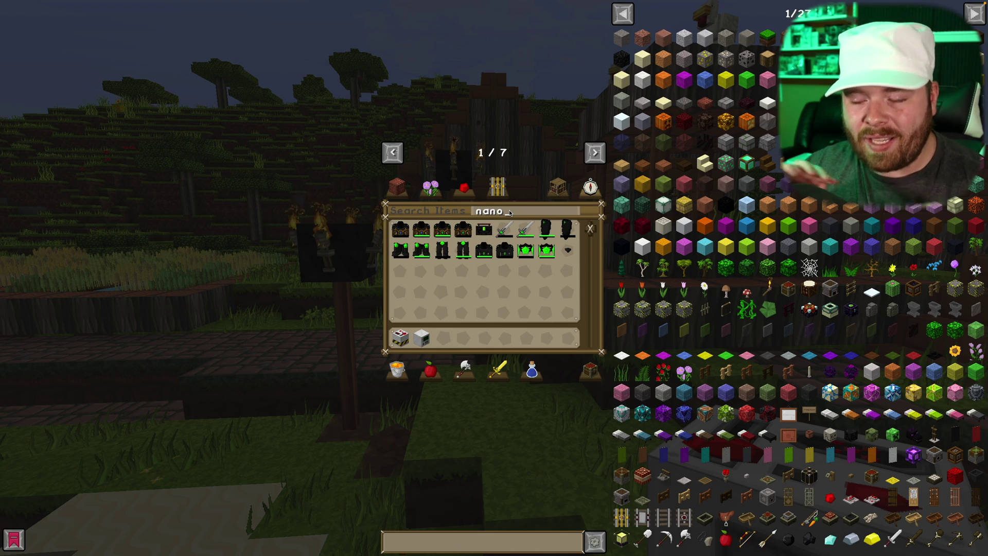
right_click(509, 211)
Page through the full item list up to page 14 to examine how the modded items are textured
click(975, 13)
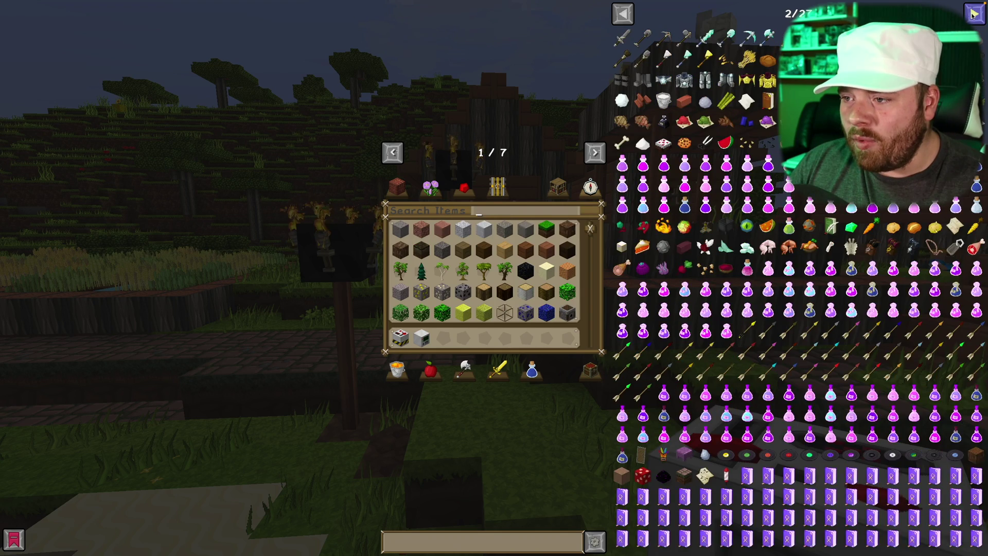
click(975, 14)
click(975, 14)
click(974, 14)
click(975, 14)
click(975, 14)
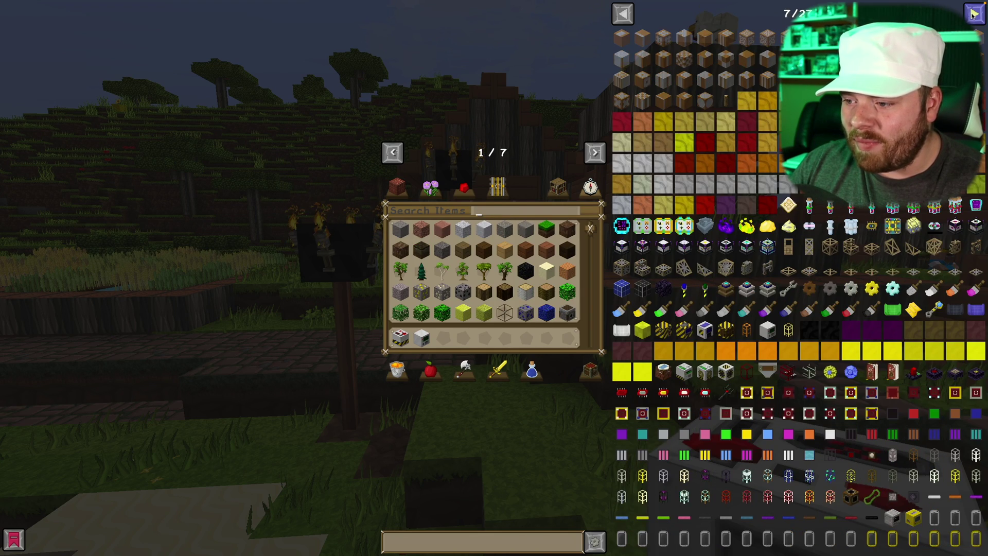
click(974, 14)
click(975, 14)
click(974, 13)
click(974, 14)
click(974, 14)
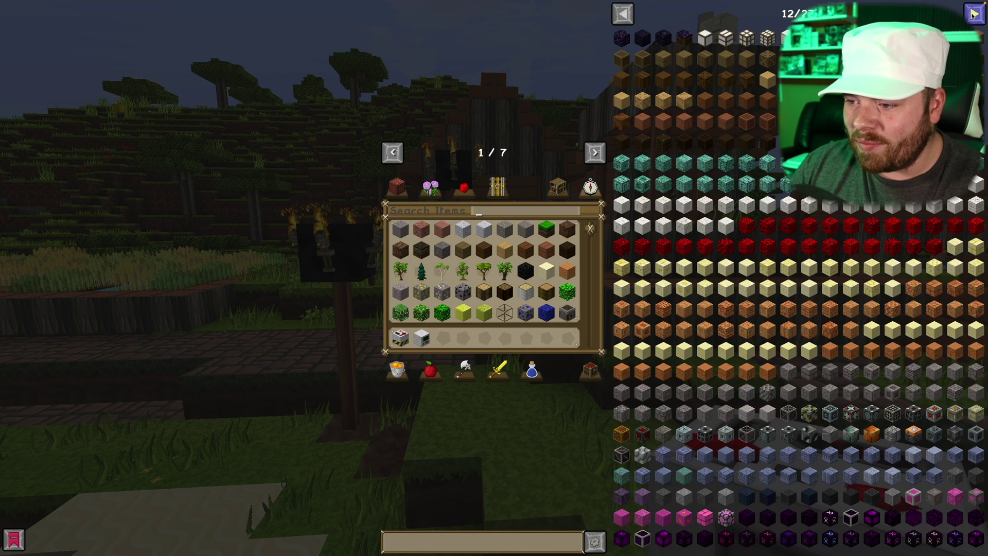
click(974, 14)
click(975, 14)
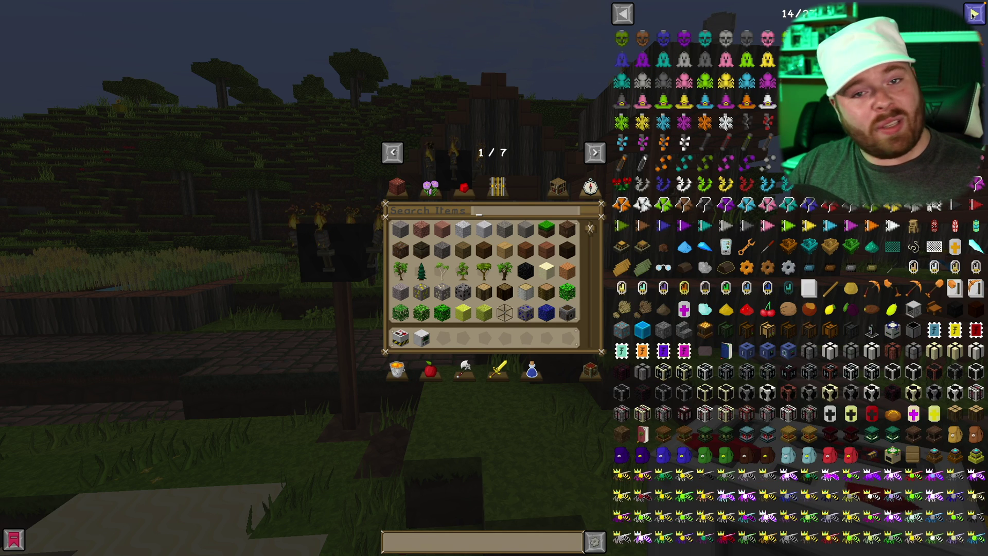